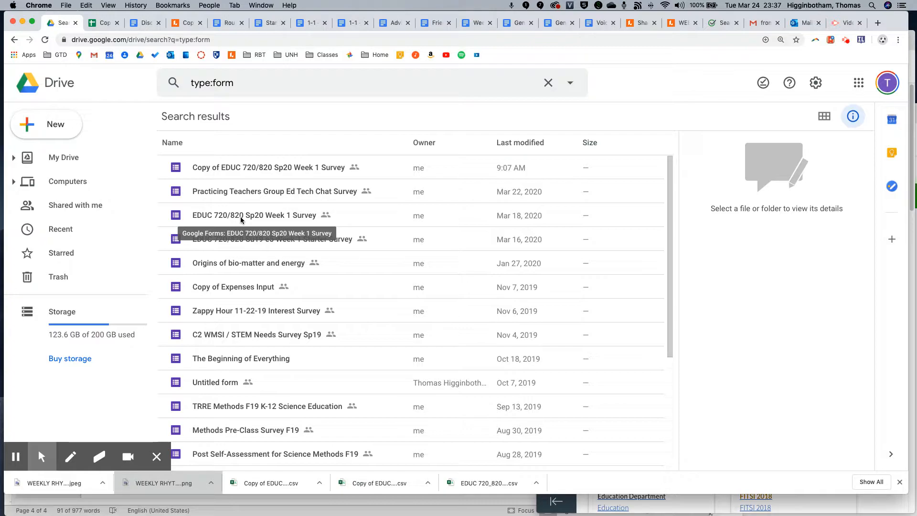
# Open the EDUC 720/820 Sp20 Week 1 Survey form and view its responses in the linked spreadsheet.
pyautogui.click(247, 217)
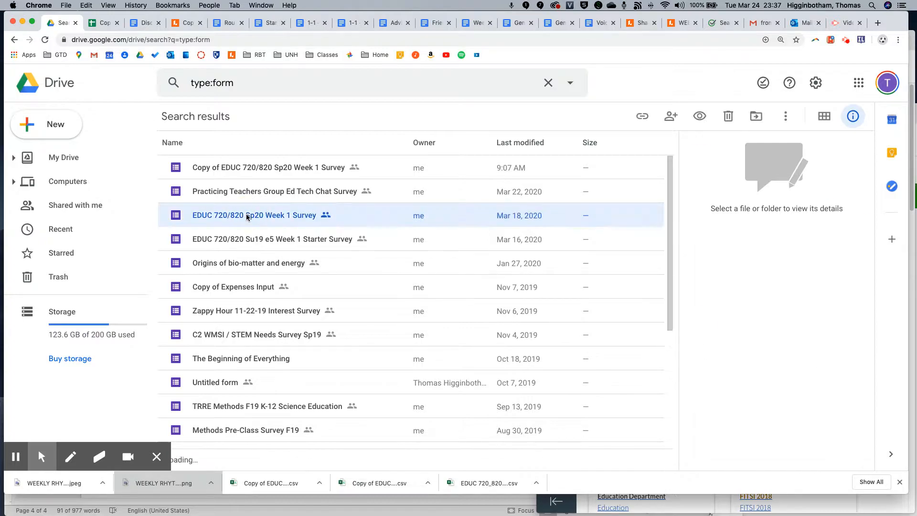
pyautogui.doubleClick(252, 217)
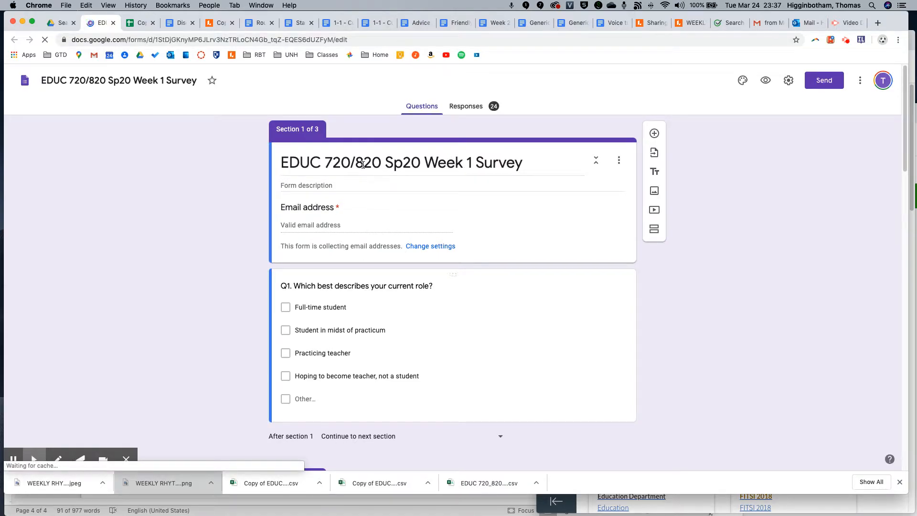
pyautogui.click(469, 108)
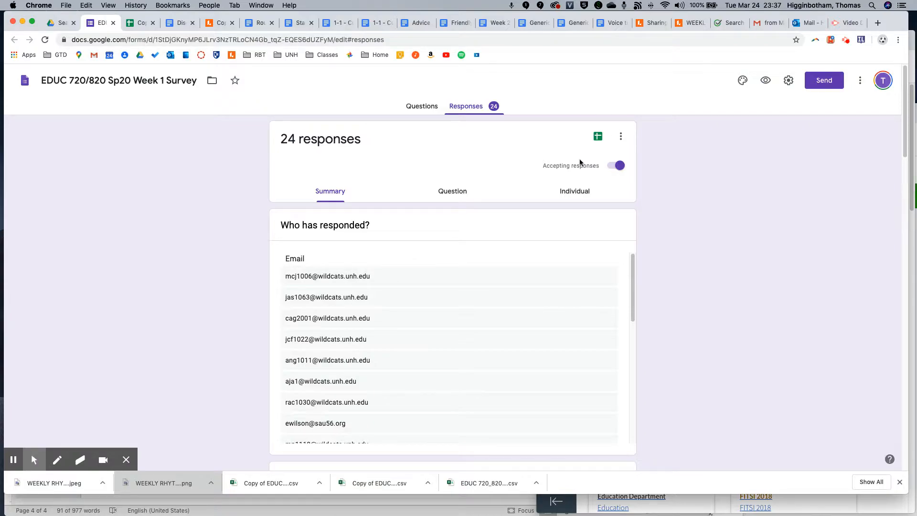
pyautogui.click(598, 137)
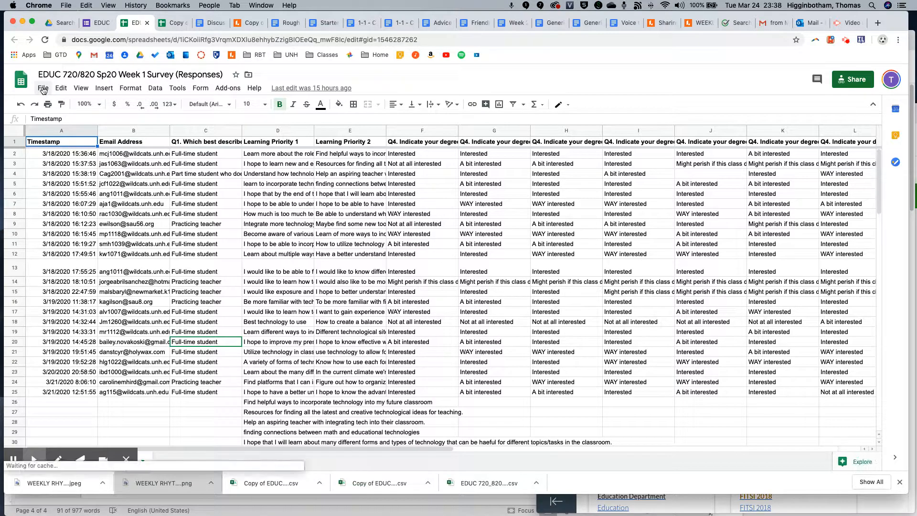
# Make a copy of the survey responses spreadsheet in the ED Tech Sp20 folder, keeping the suggested name.
pyautogui.click(43, 88)
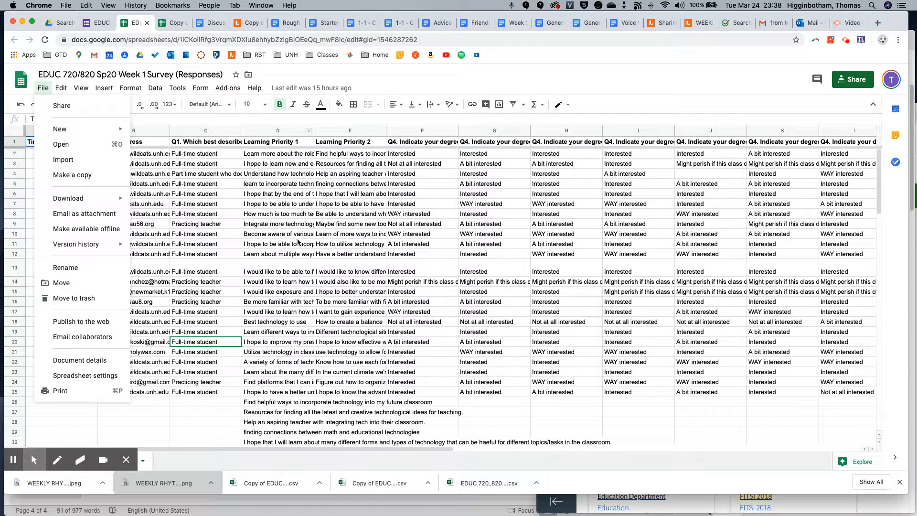
pyautogui.click(98, 22)
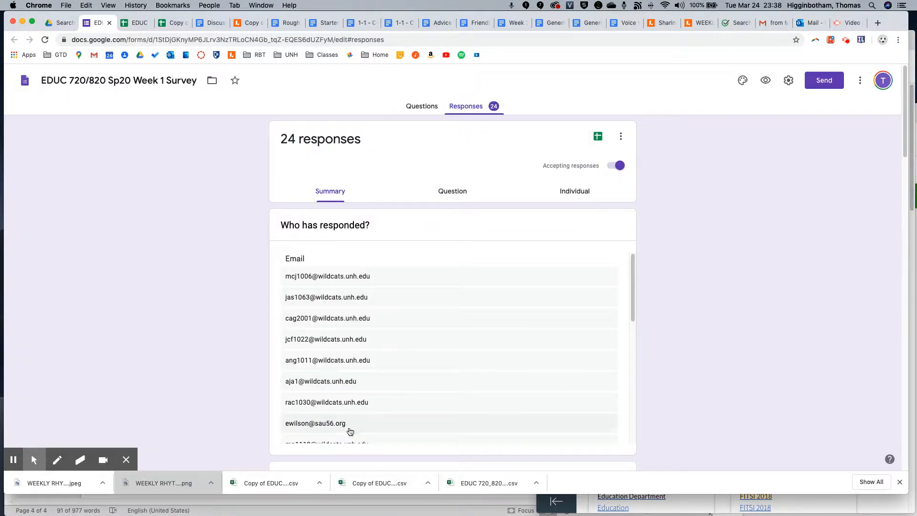
pyautogui.click(143, 24)
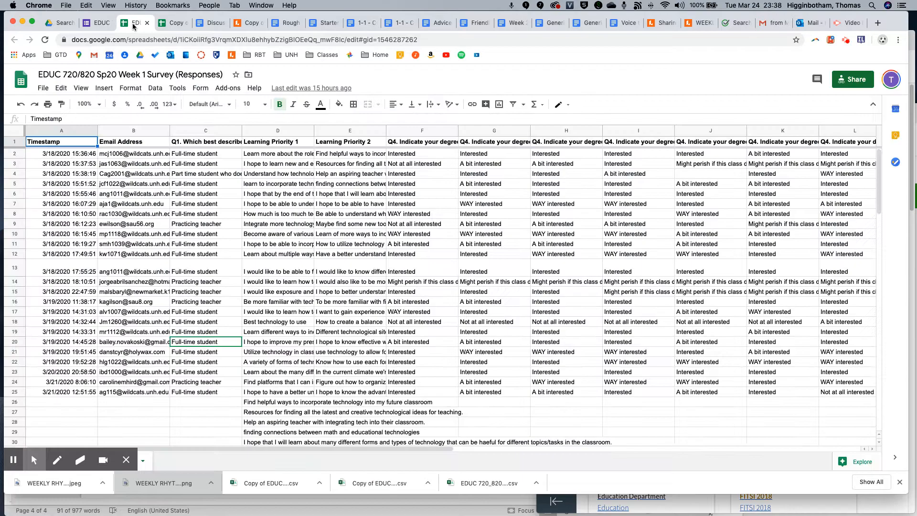
pyautogui.click(44, 92)
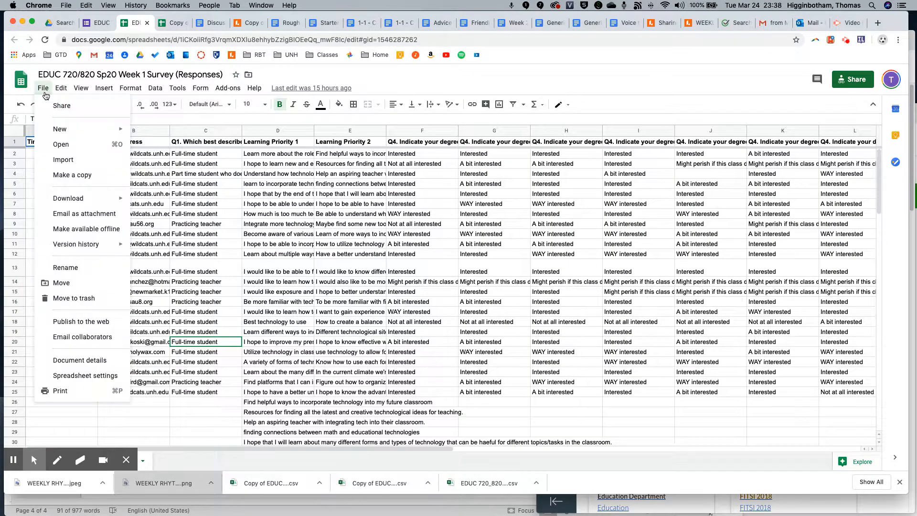
pyautogui.click(62, 175)
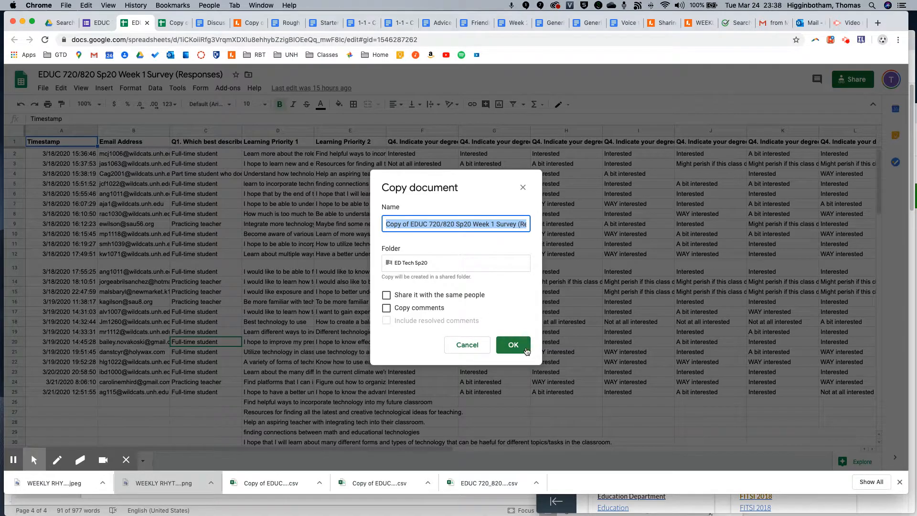
pyautogui.click(525, 349)
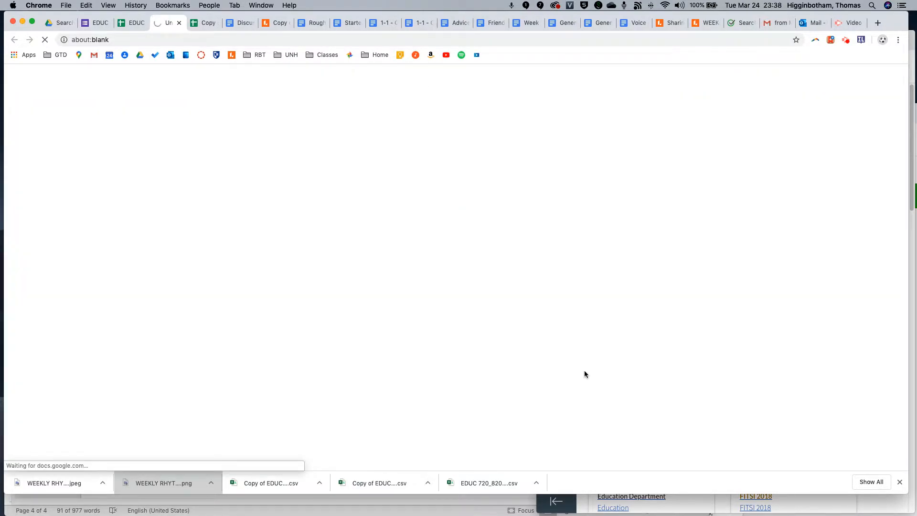
# Check the optional Lucidchart import instructions in the Discussion 2 document and return to the copied responses spreadsheet.
pyautogui.click(239, 23)
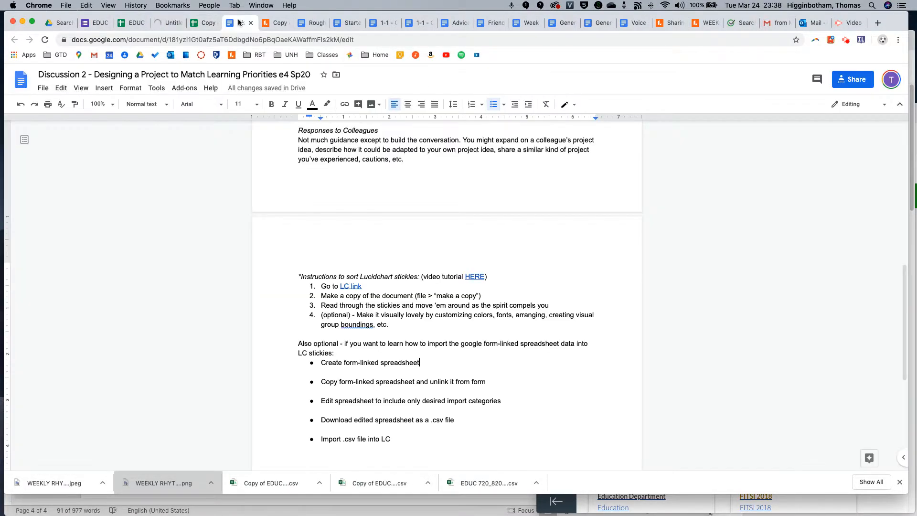
pyautogui.scroll(-5, 356, 337)
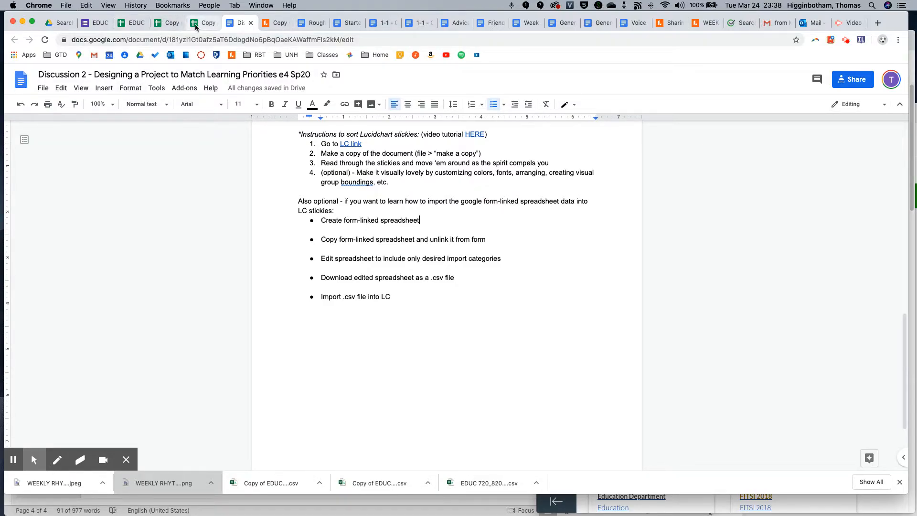
pyautogui.click(172, 23)
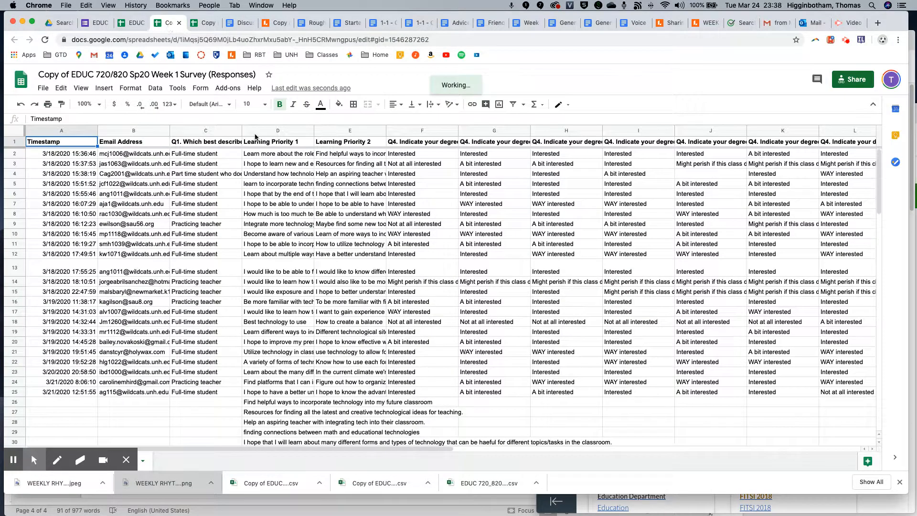
# Try to delete the Timestamp and Email Address columns from the copied spreadsheet.
pyautogui.moveTo(77, 131); pyautogui.dragTo(128, 130)
pyautogui.rightClick(128, 130)
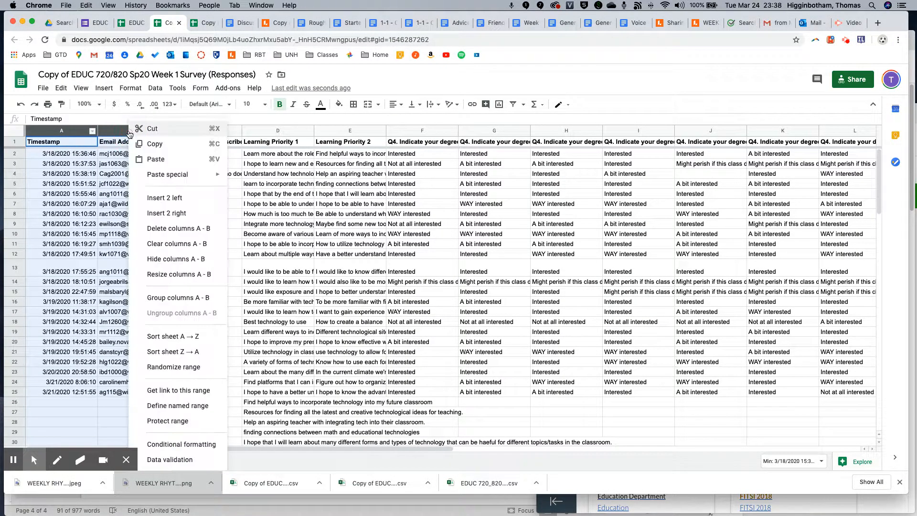
pyautogui.click(166, 228)
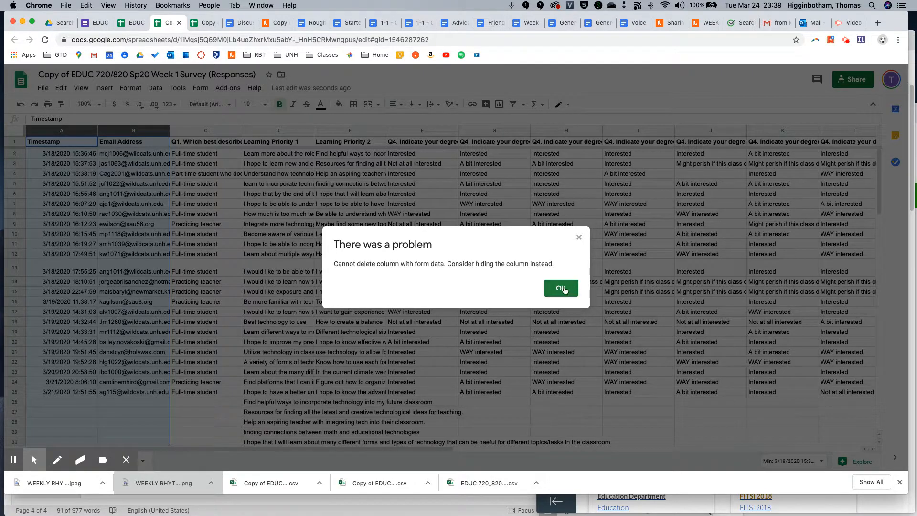
pyautogui.click(560, 288)
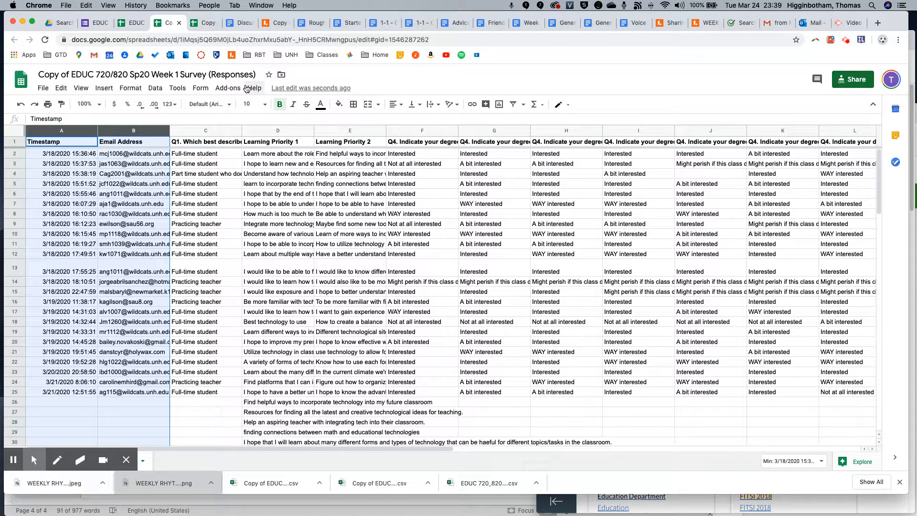
# Unlink the form from the copied responses spreadsheet.
pyautogui.click(201, 88)
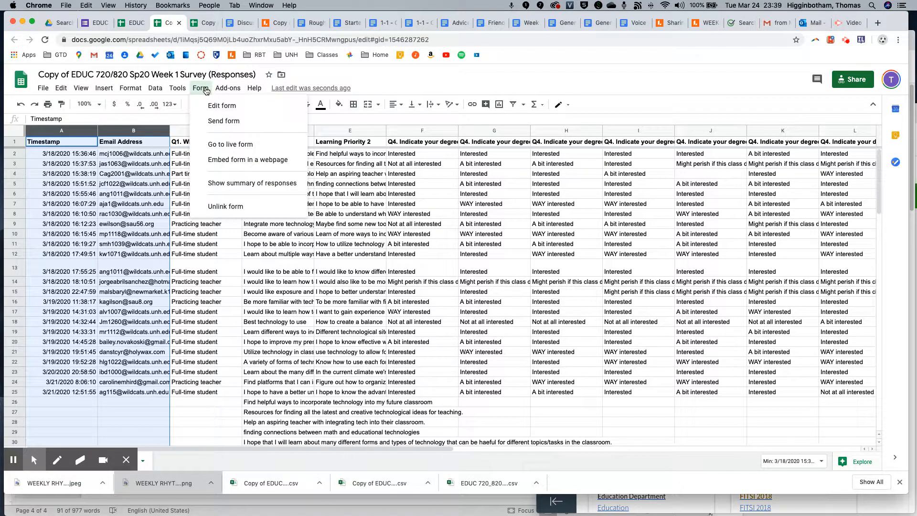
pyautogui.click(226, 207)
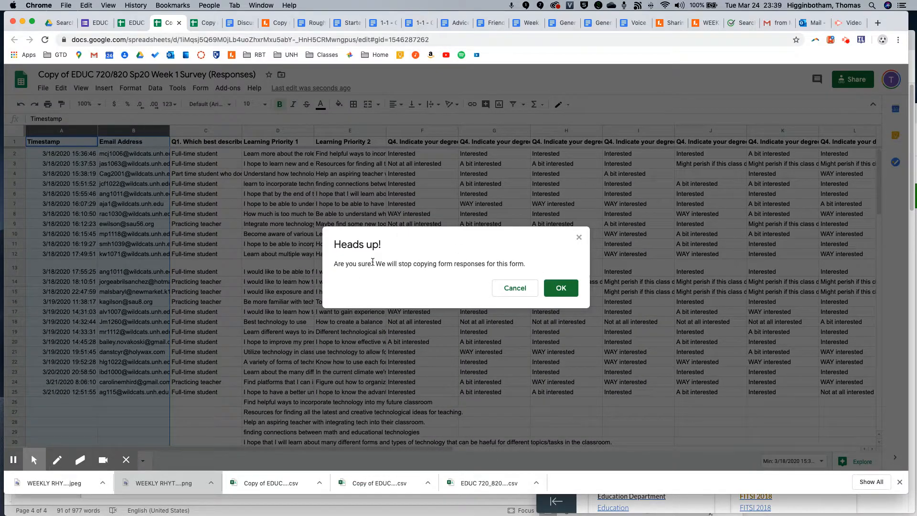
pyautogui.click(562, 288)
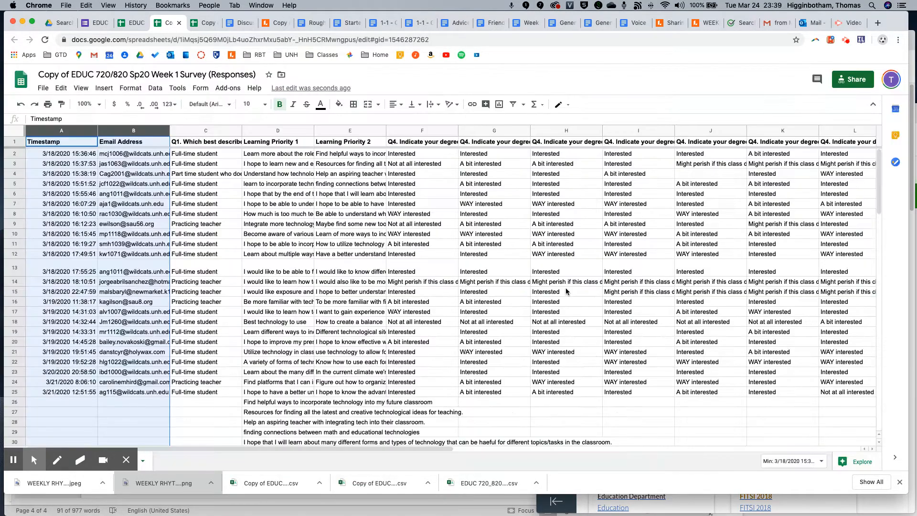
# Delete the Timestamp and Email Address columns, followed by the Q1 role and Learning Priority 1 columns.
pyautogui.rightClick(134, 130)
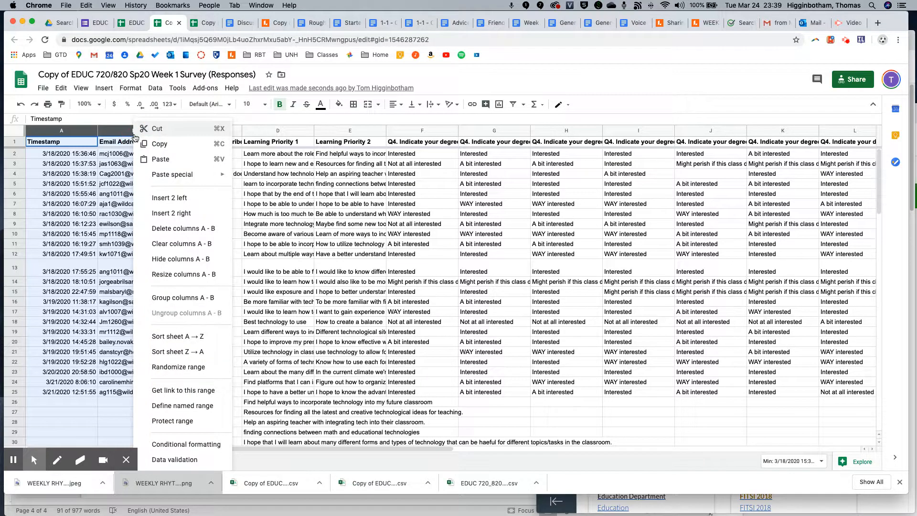
pyautogui.click(172, 230)
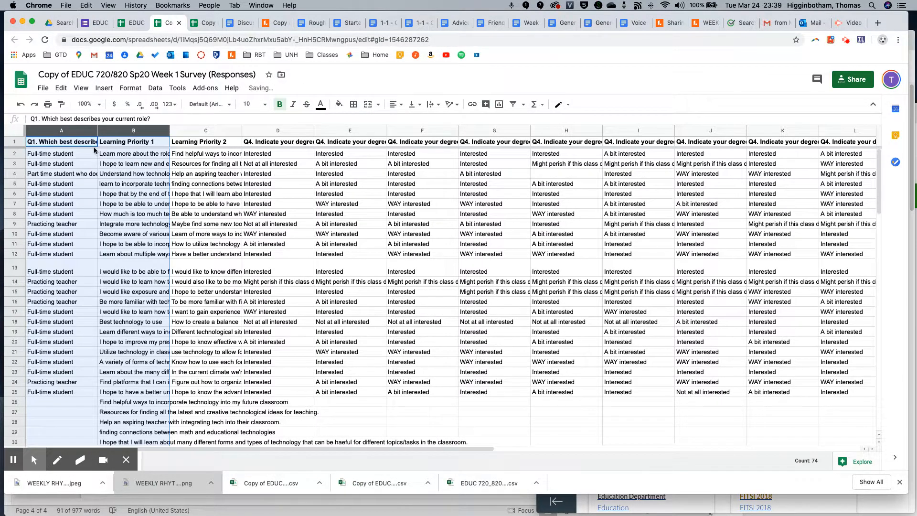
pyautogui.rightClick(66, 134)
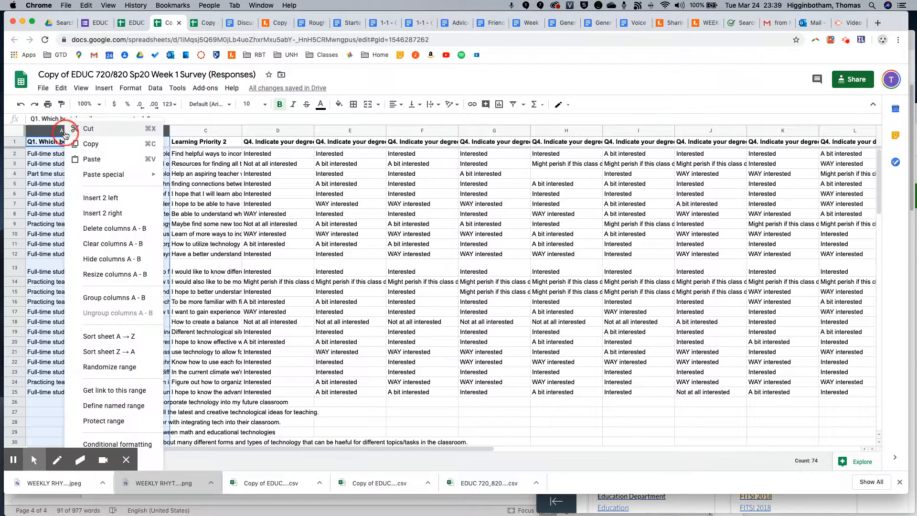
pyautogui.click(115, 229)
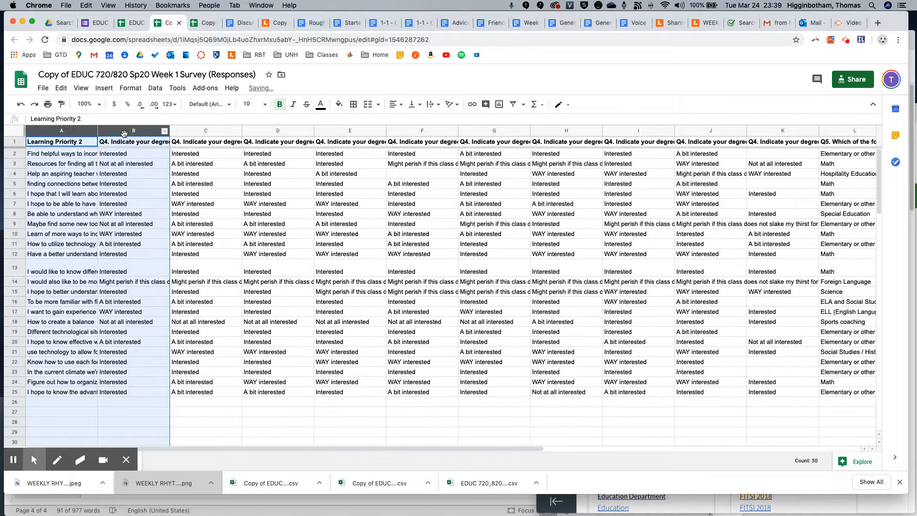
# Delete columns C through O, covering the remaining Q4 questions as well as Q5 and Q6.
pyautogui.click(195, 132)
pyautogui.moveTo(196, 133); pyautogui.dragTo(293, 139)
pyautogui.click(209, 131)
pyautogui.moveTo(208, 130); pyautogui.dragTo(558, 157)
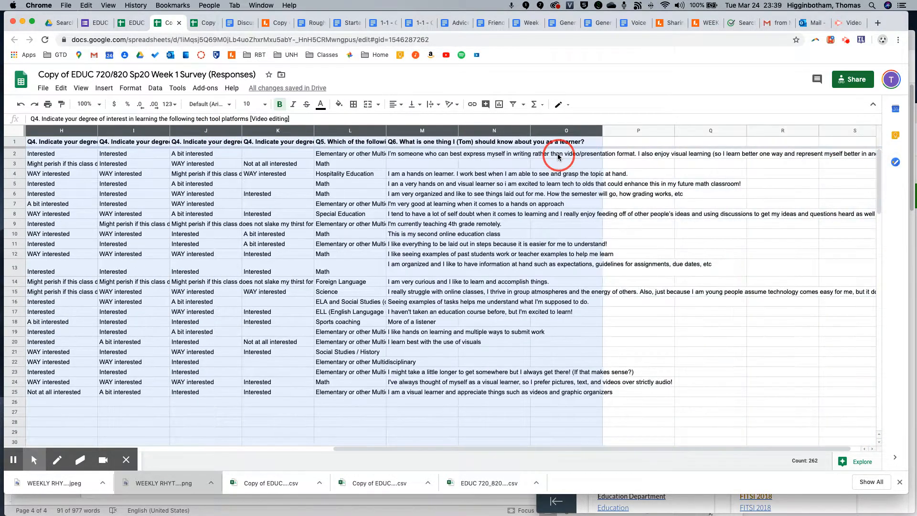
pyautogui.rightClick(511, 130)
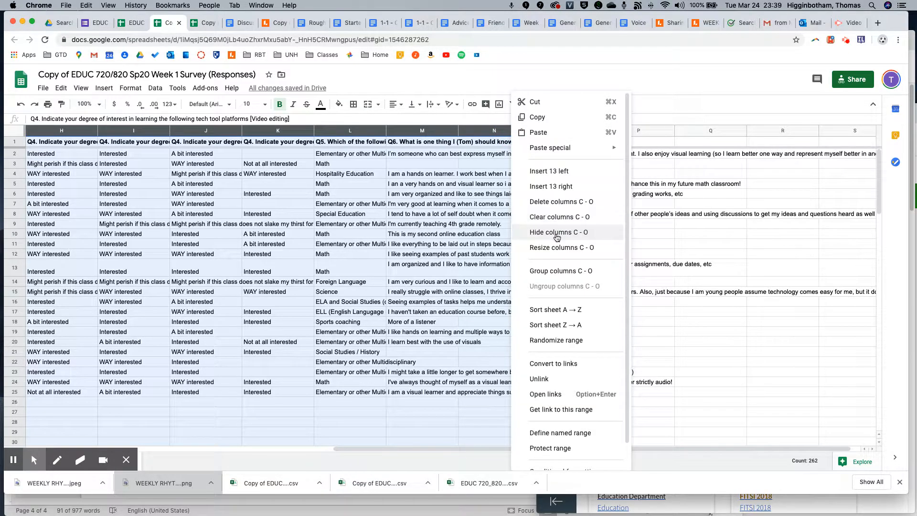
pyautogui.click(542, 202)
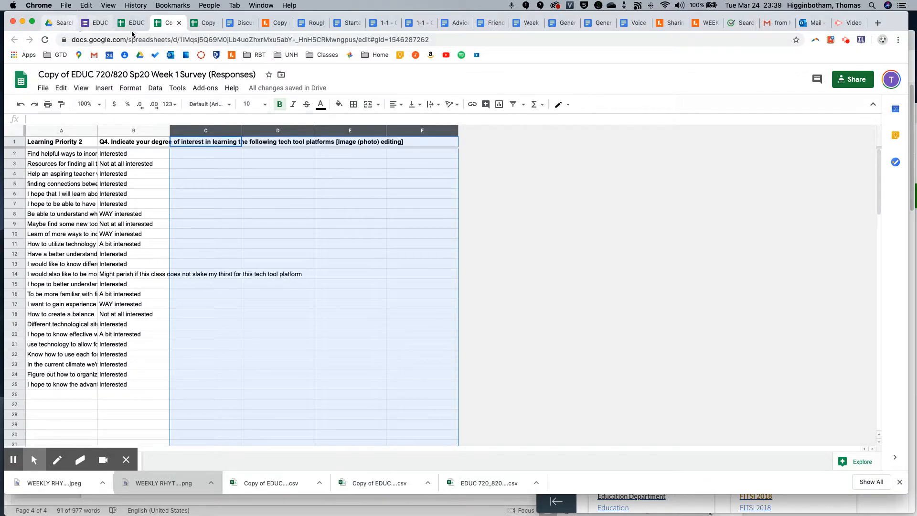
# Download the current sheet of the edited copy as a comma-separated values file into the Downloads folder.
pyautogui.click(240, 23)
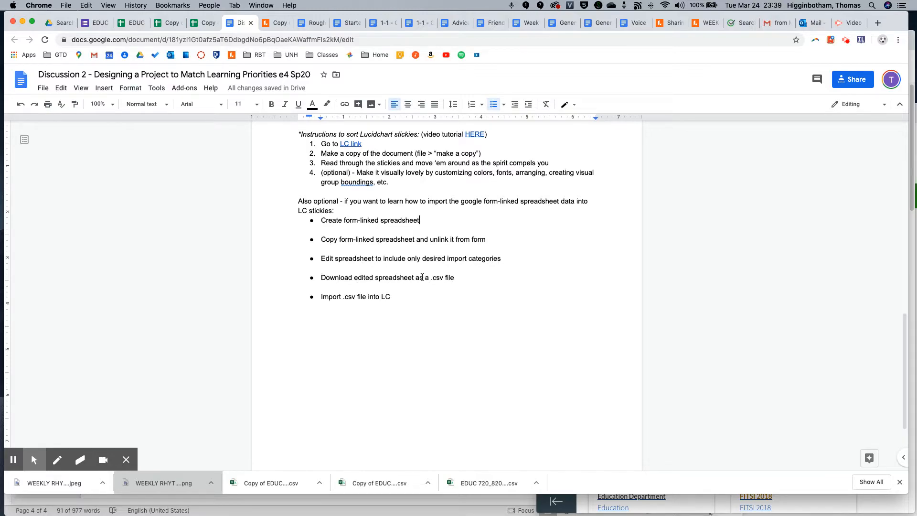
pyautogui.click(169, 23)
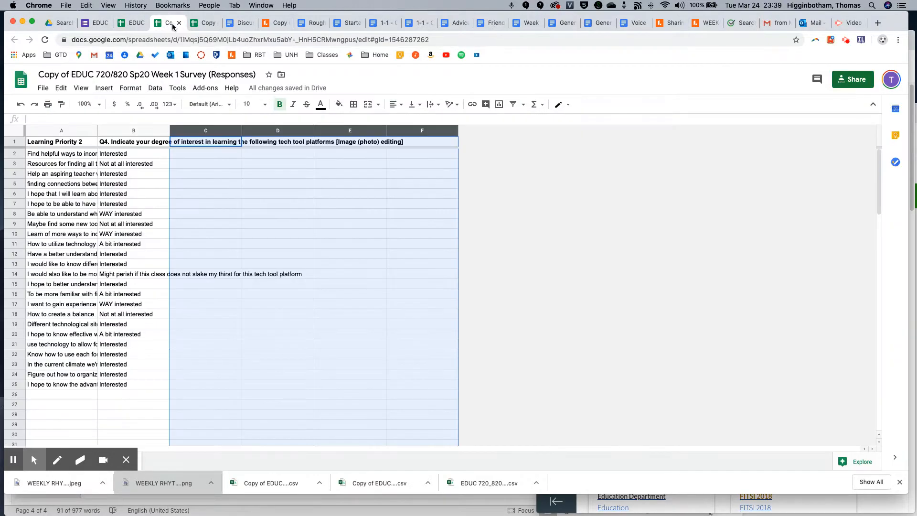
pyautogui.click(43, 88)
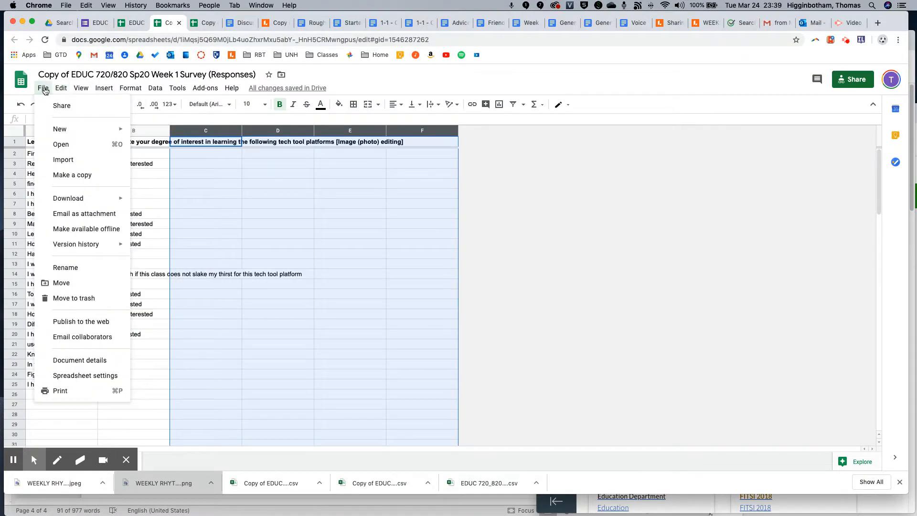
pyautogui.moveTo(68, 198)
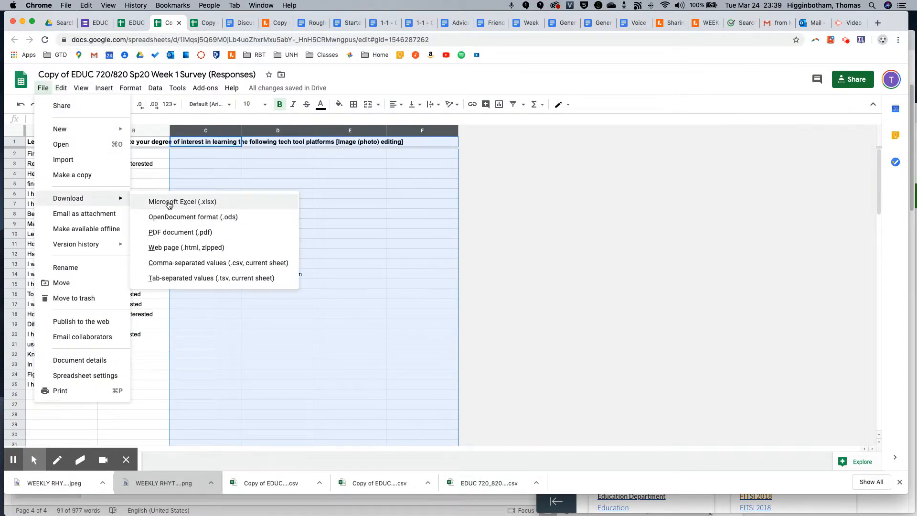
pyautogui.click(181, 264)
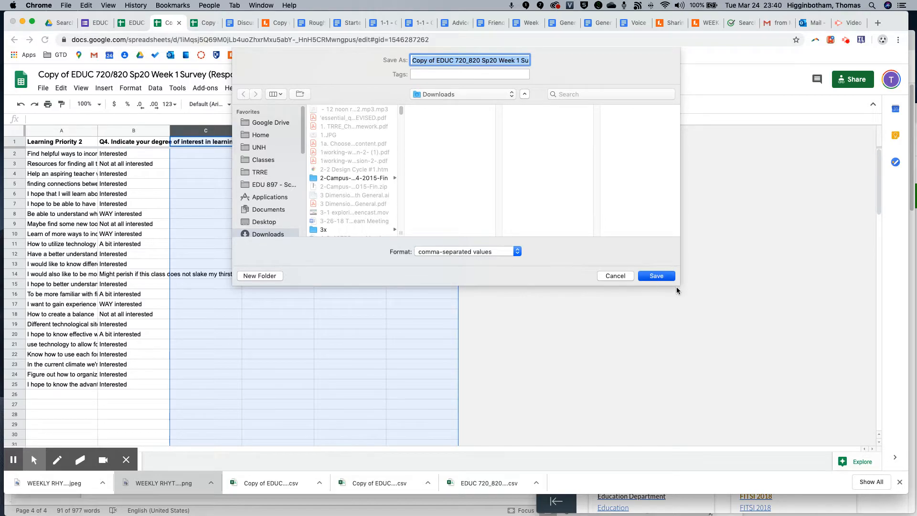
pyautogui.click(656, 277)
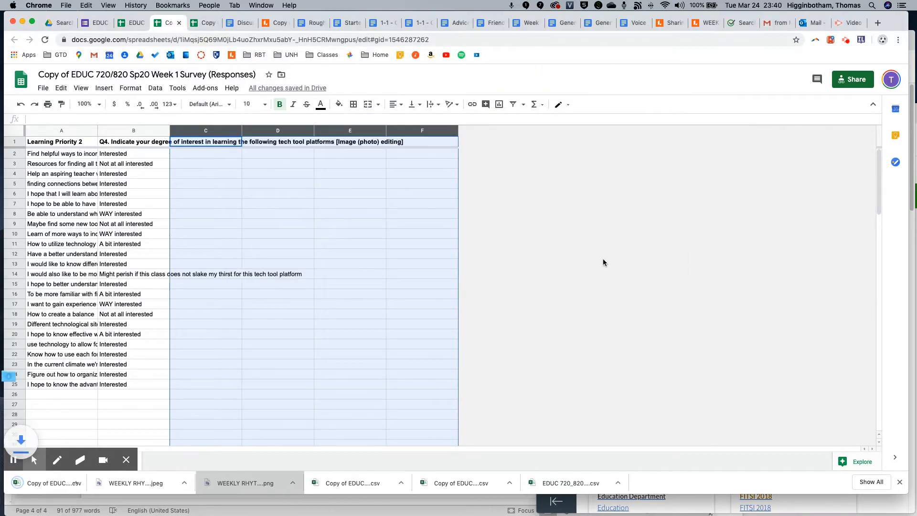
# Switch to Lucidchart in the browser and create a new blank document from My Documents.
pyautogui.click(241, 24)
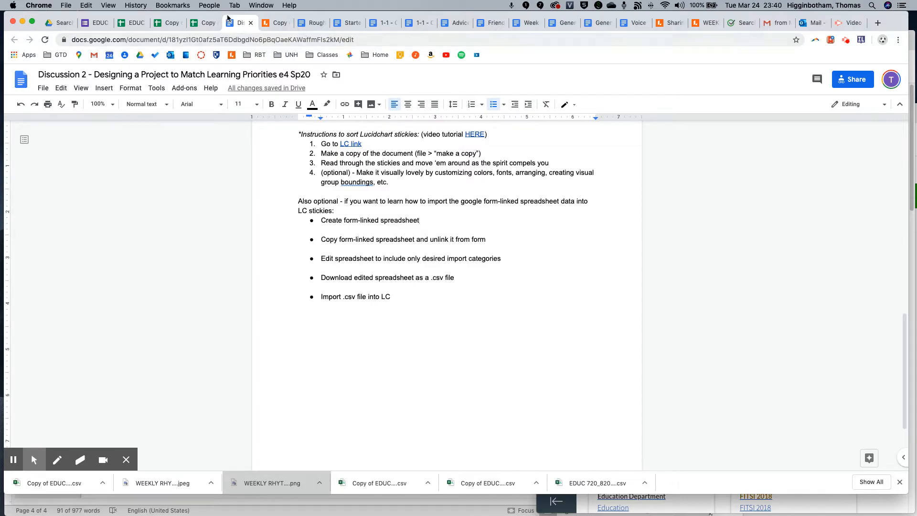
pyautogui.click(231, 55)
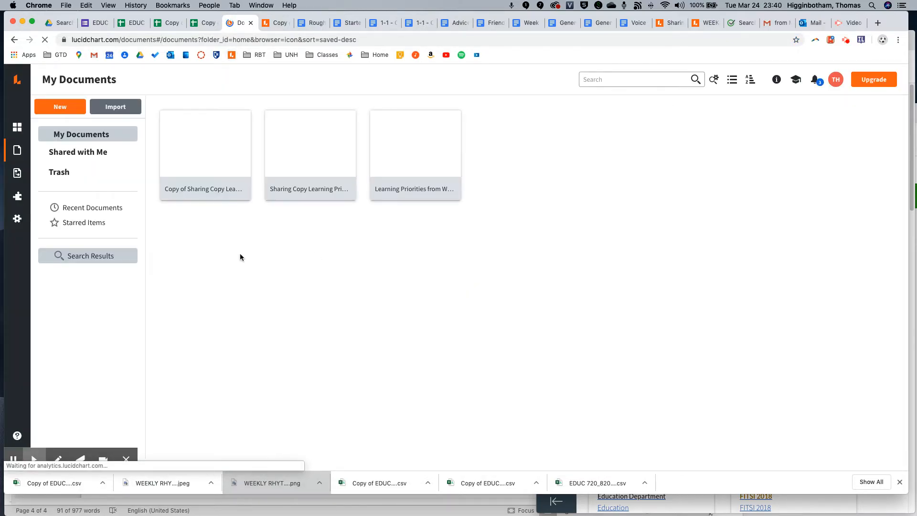
pyautogui.click(60, 107)
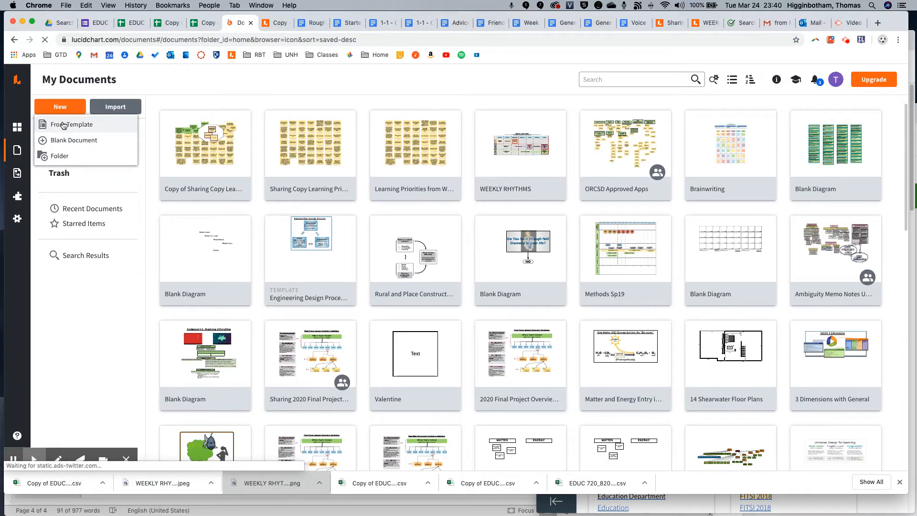
pyautogui.click(62, 140)
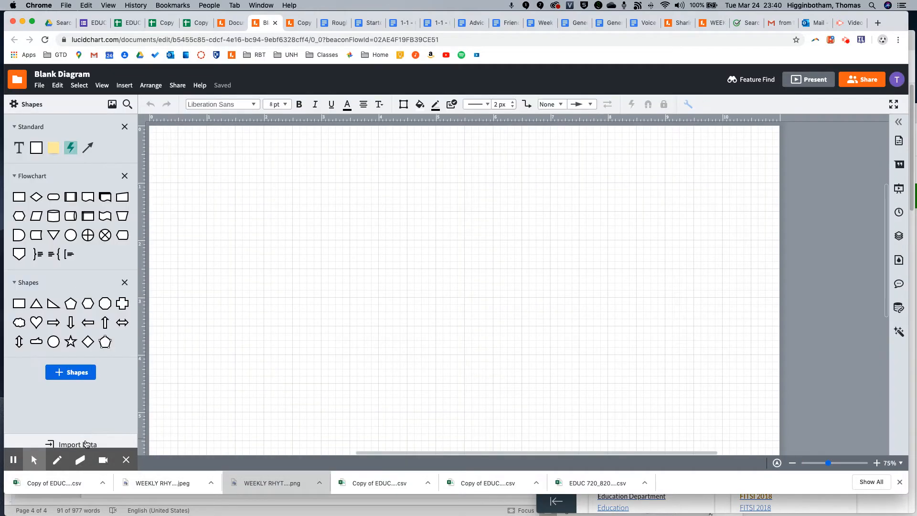
# Import the downloaded survey copy ending in "Form Responses 1 (2).csv" from Downloads as Sticky Notes data, using the file upload option.
pyautogui.click(86, 444)
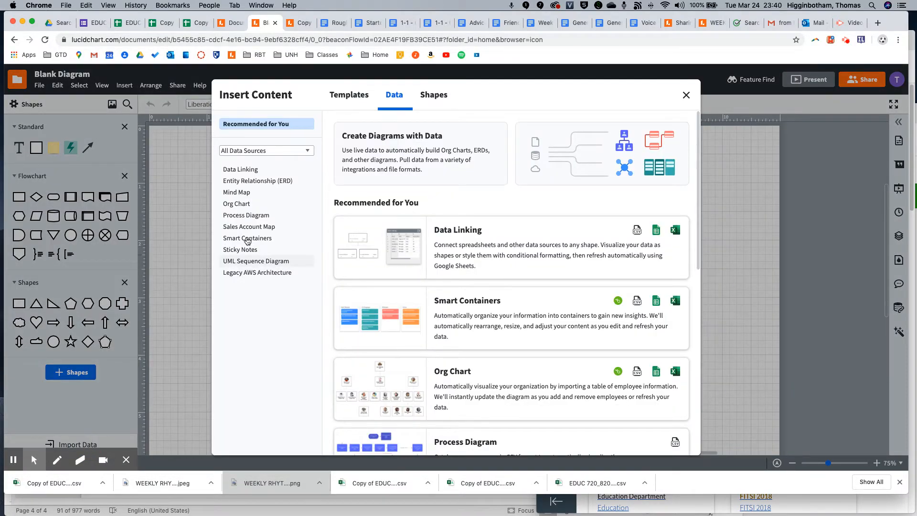
pyautogui.click(243, 251)
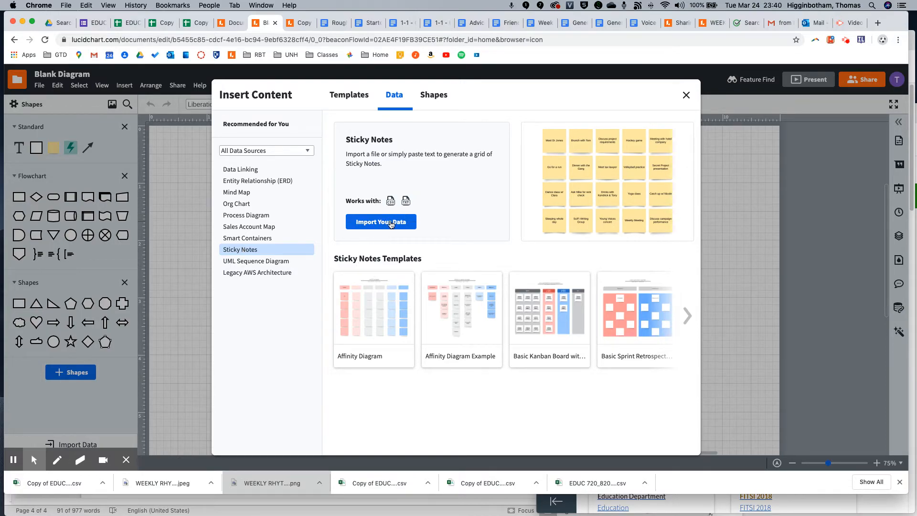
pyautogui.click(381, 222)
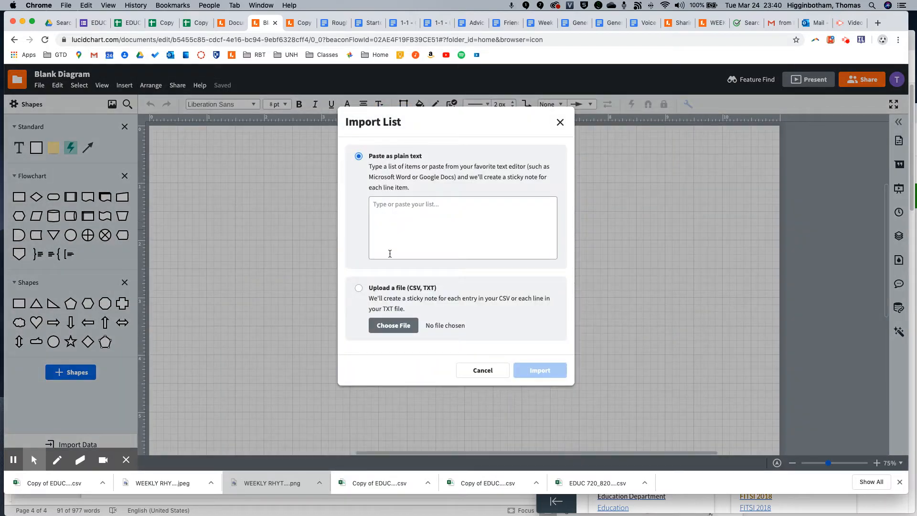
pyautogui.click(358, 288)
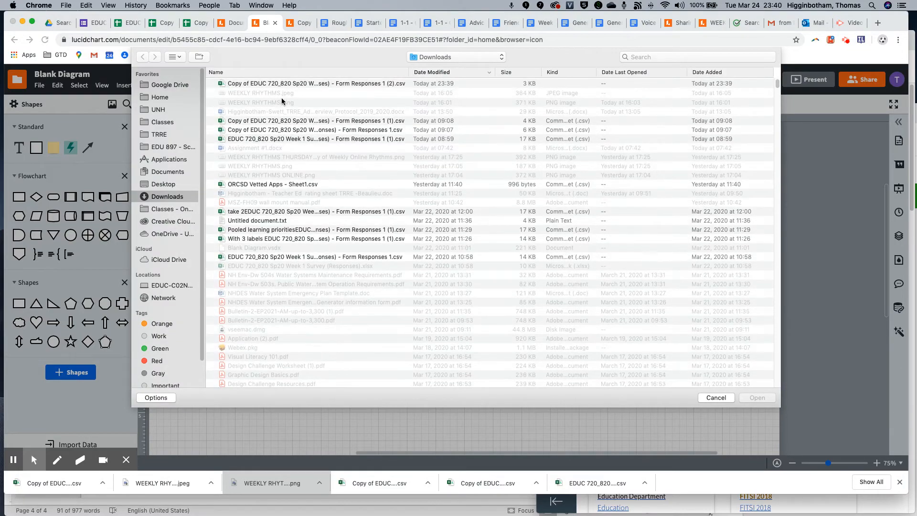
pyautogui.doubleClick(285, 82)
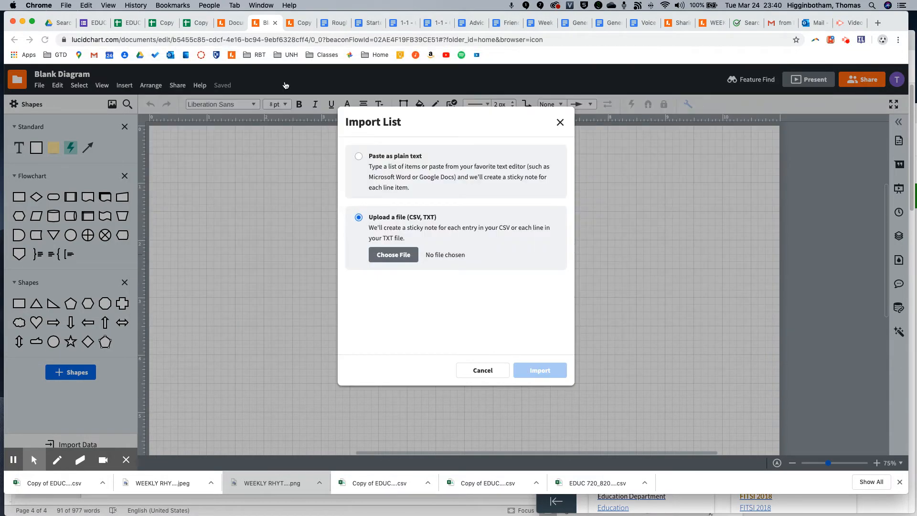
pyautogui.click(541, 370)
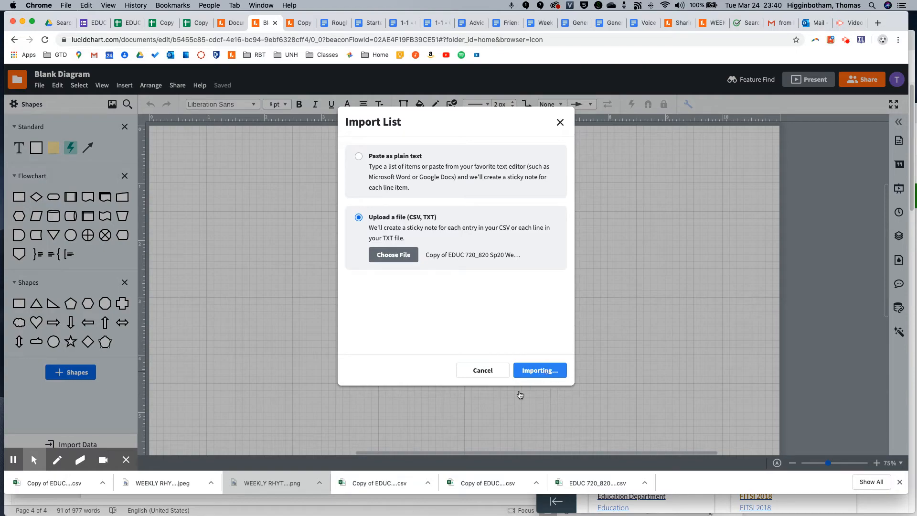